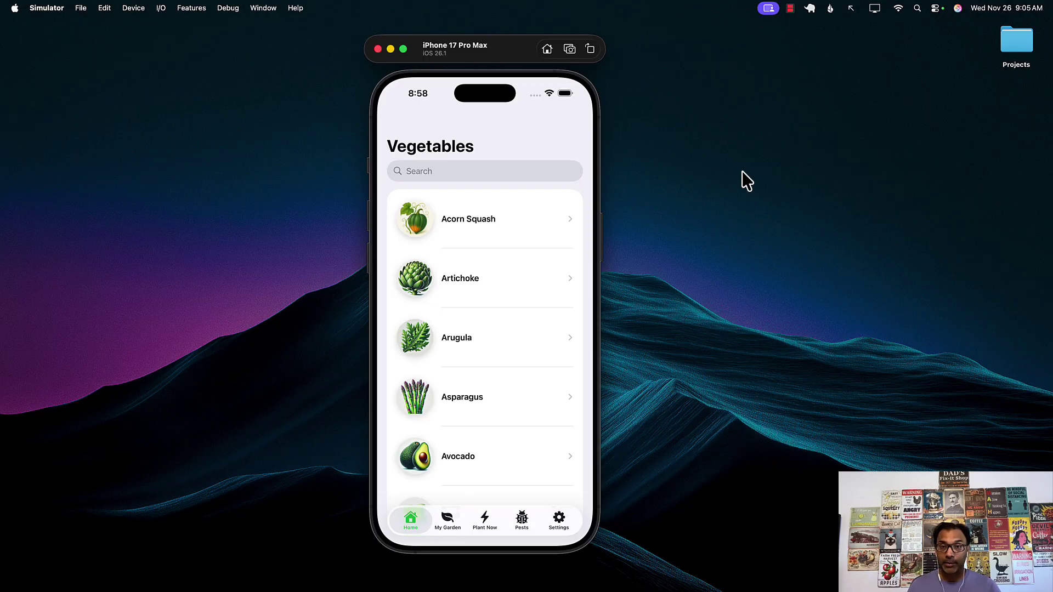
# Step: Bring up the My Veggie Garden App Store page and draw an arrow at its preview video
pyautogui.hotkey('ctrl', 'Right')
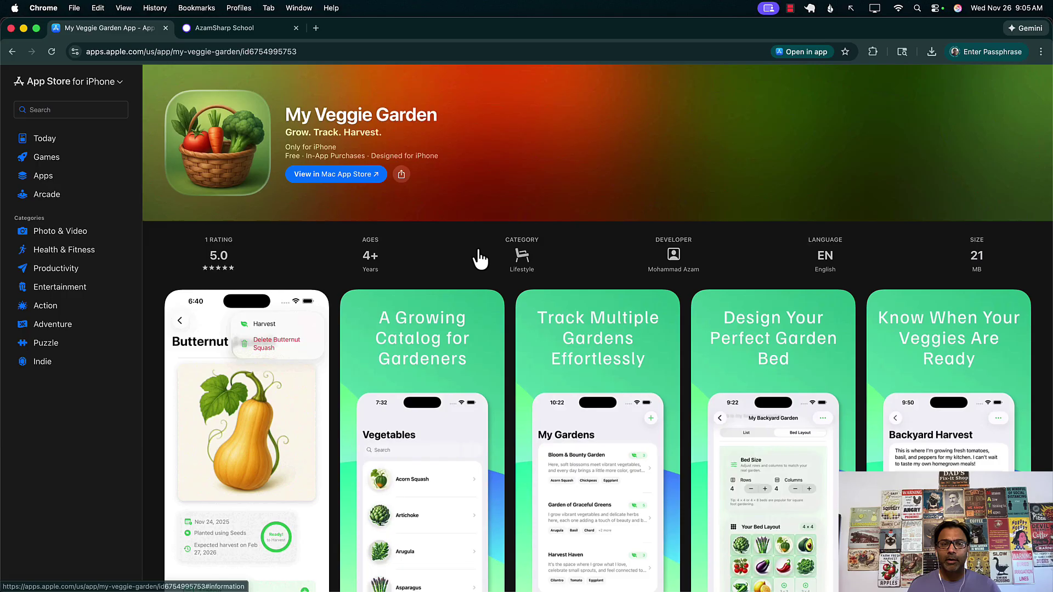
pyautogui.scroll(-3, 478, 255)
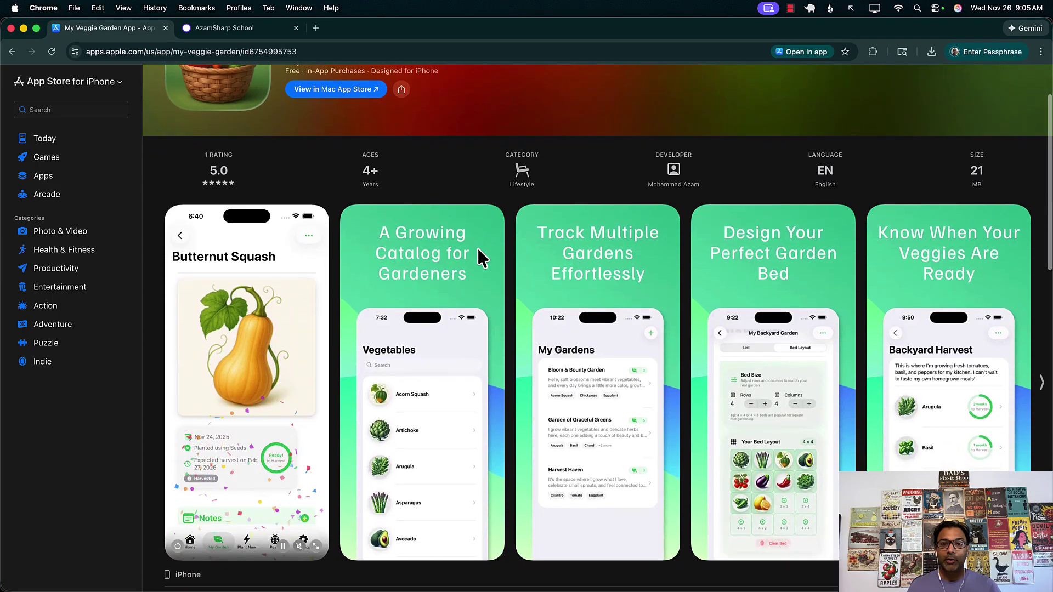
pyautogui.scroll(3, 479, 248)
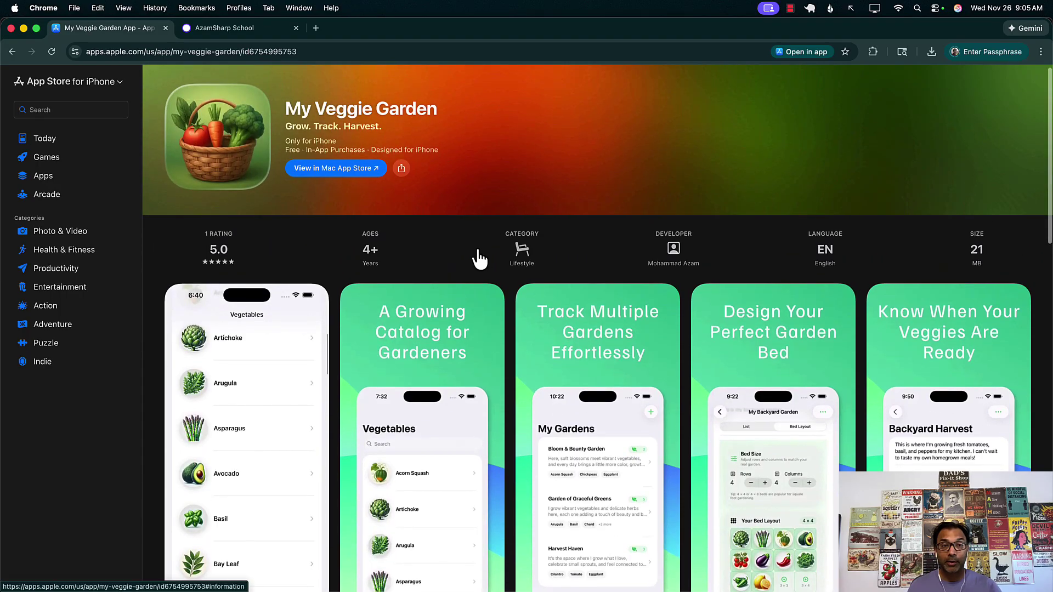
pyautogui.scroll(-1, 479, 258)
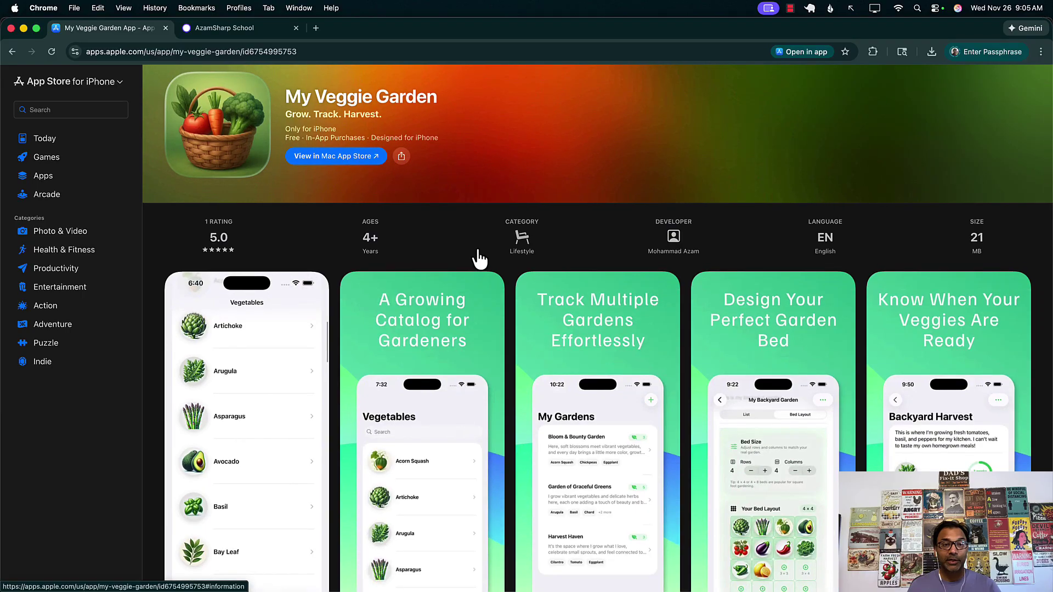
pyautogui.scroll(-5, 479, 258)
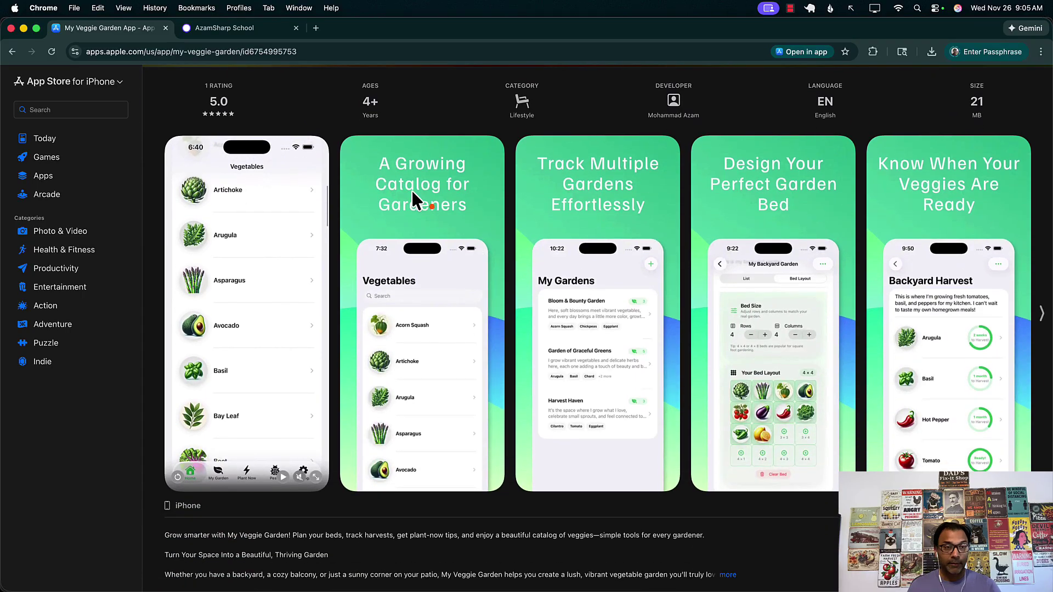
pyautogui.moveTo(417, 84); pyautogui.dragTo(351, 136)
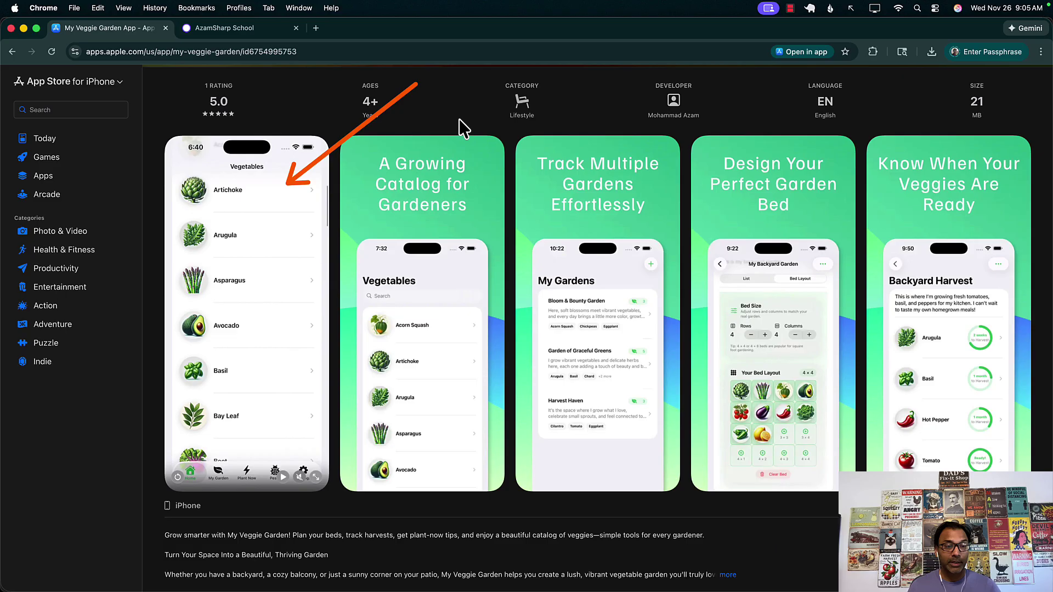
# Step: Play the app preview until the Bok Choy bed-square picker, then pause it
pyautogui.click(177, 478)
pyautogui.scroll(1, 303, 516)
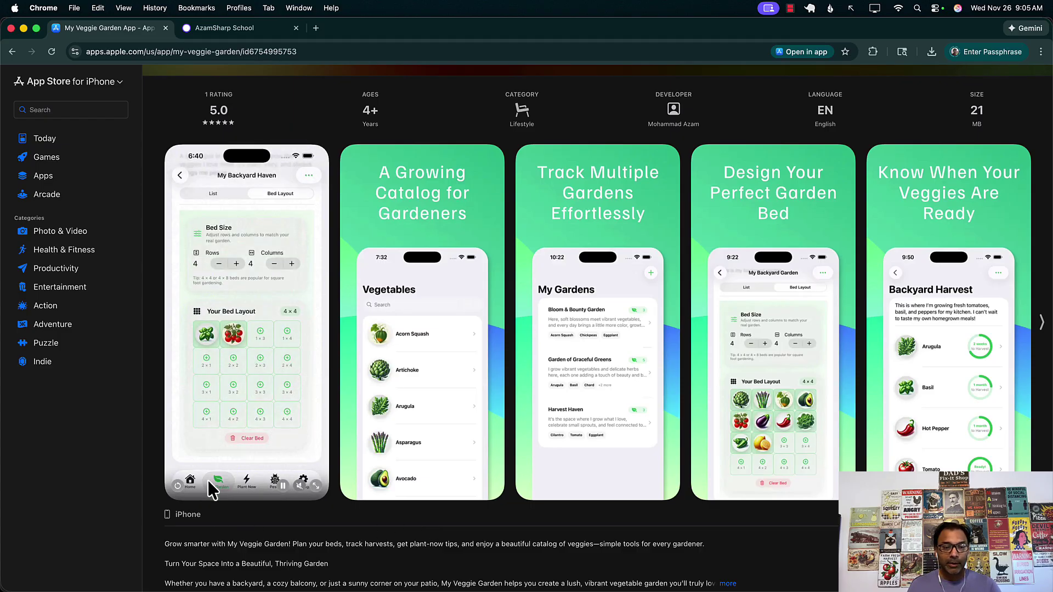
pyautogui.click(283, 485)
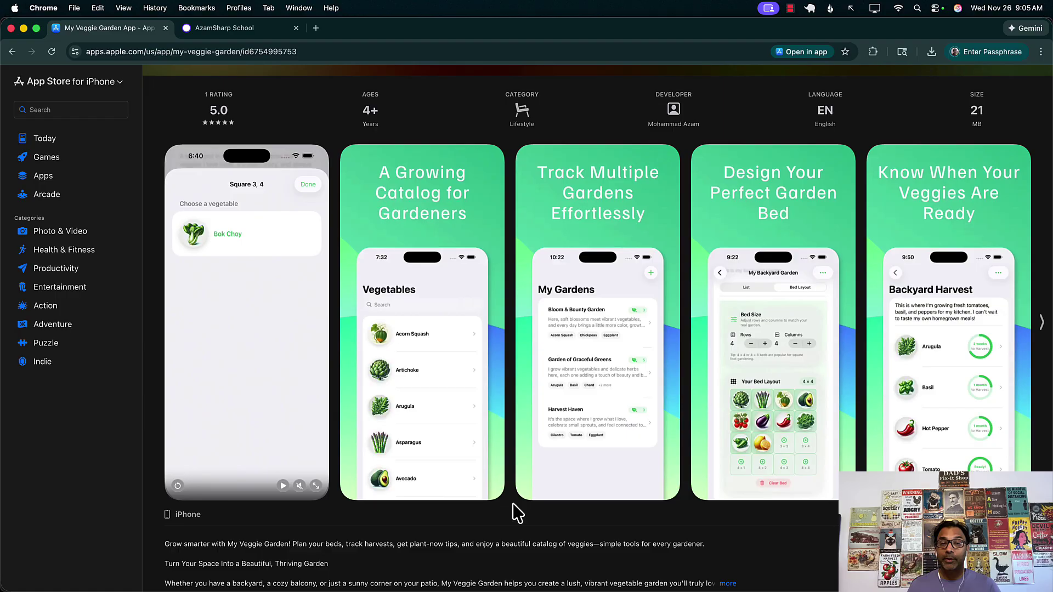
# Step: Back on the simulated iPhone, circle the iPhone 17 Pro Max device name and open the File menu
pyautogui.hotkey('ctrl', 'Left')
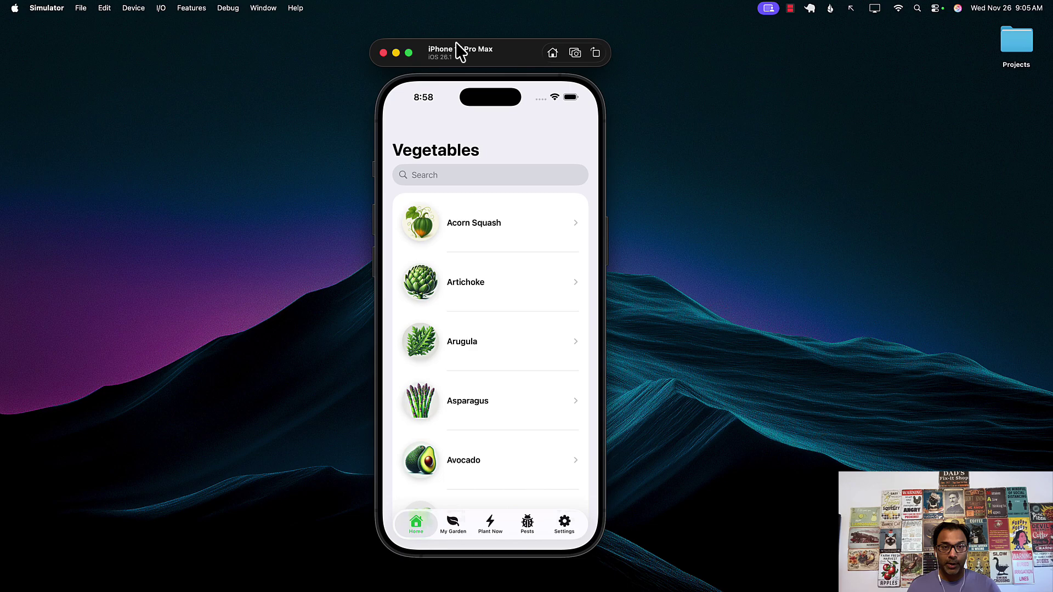
pyautogui.moveTo(414, 33)
pyautogui.mouseDown()
pyautogui.moveTo(510, 34)
pyautogui.moveTo(441, 88)
pyautogui.moveTo(409, 35)
pyautogui.mouseUp()
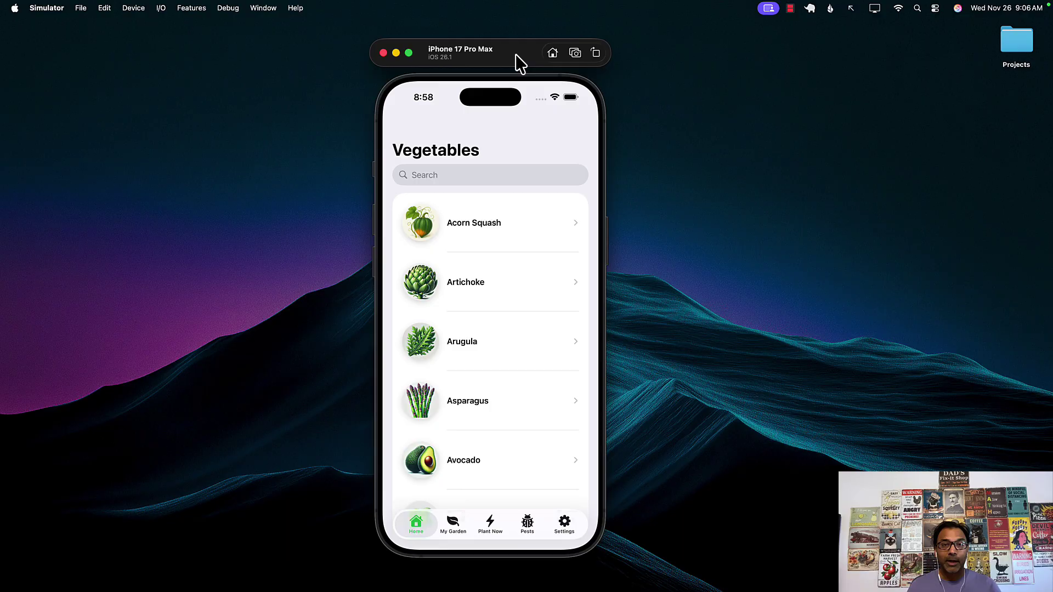
pyautogui.moveTo(525, 269); pyautogui.dragTo(543, 313)
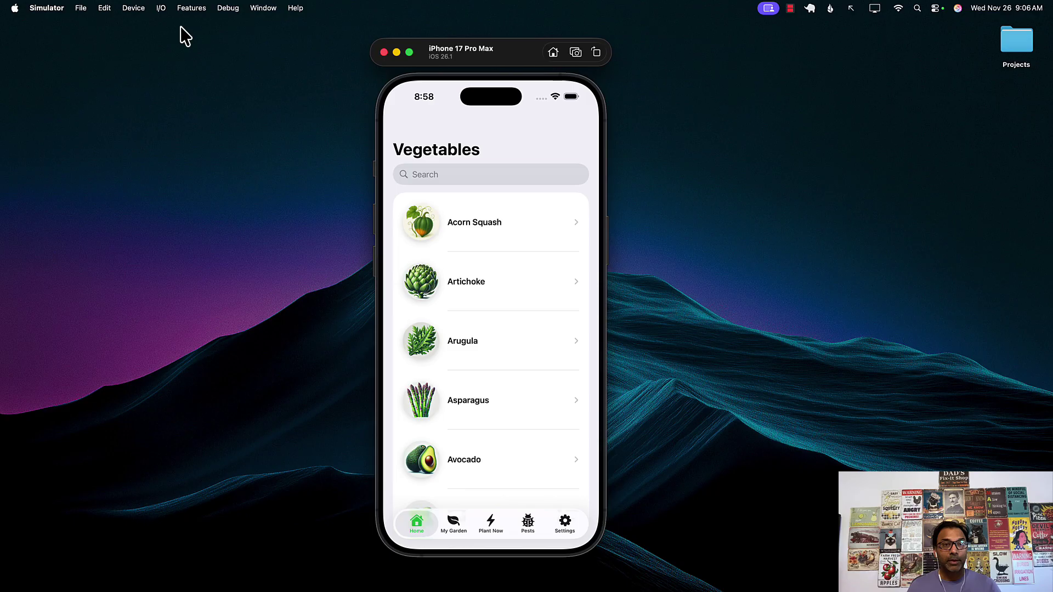
pyautogui.click(81, 9)
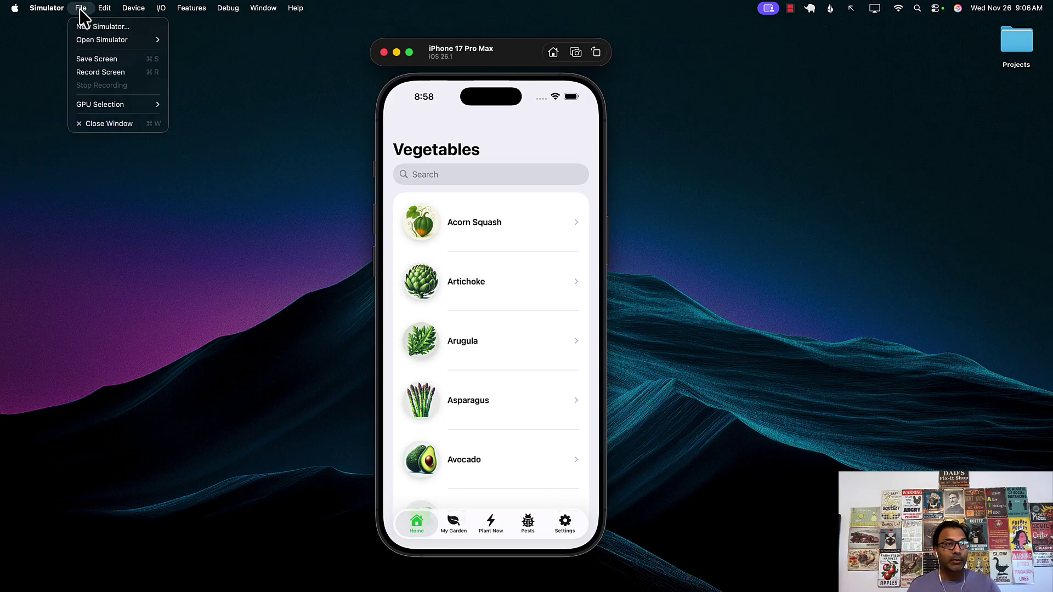
# Step: Start a screen recording and open the My Sunny Yard Patch garden under My Garden
pyautogui.click(98, 76)
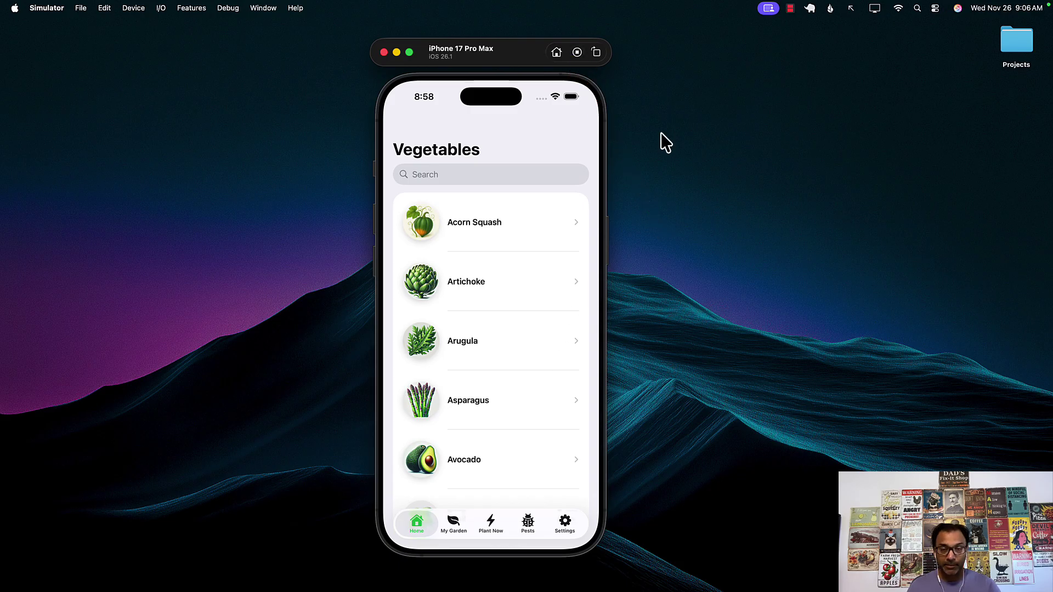
pyautogui.moveTo(537, 385); pyautogui.dragTo(536, 267)
pyautogui.moveTo(529, 353); pyautogui.dragTo(522, 421)
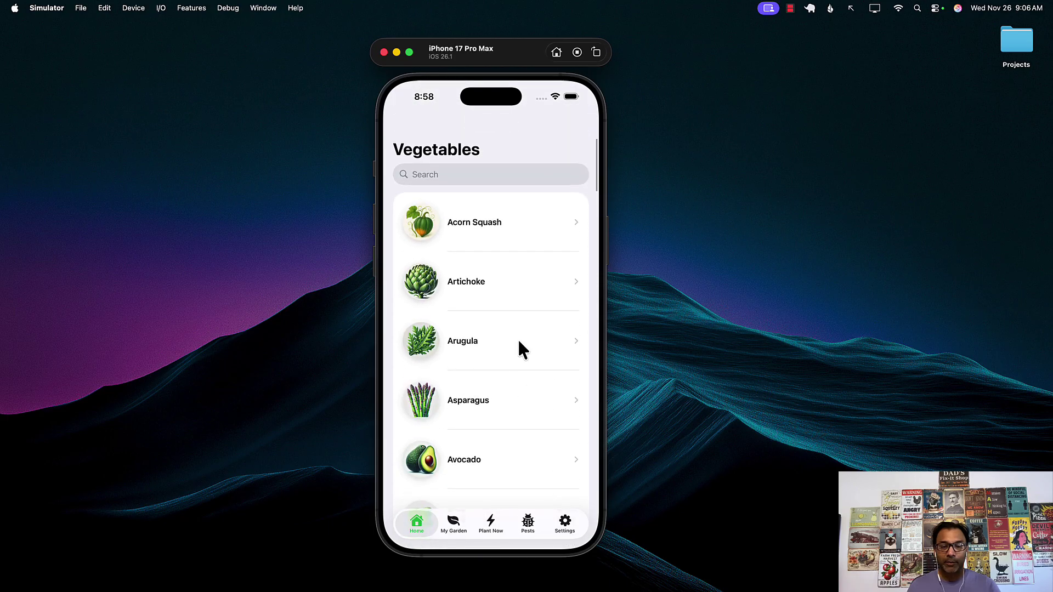
pyautogui.click(453, 521)
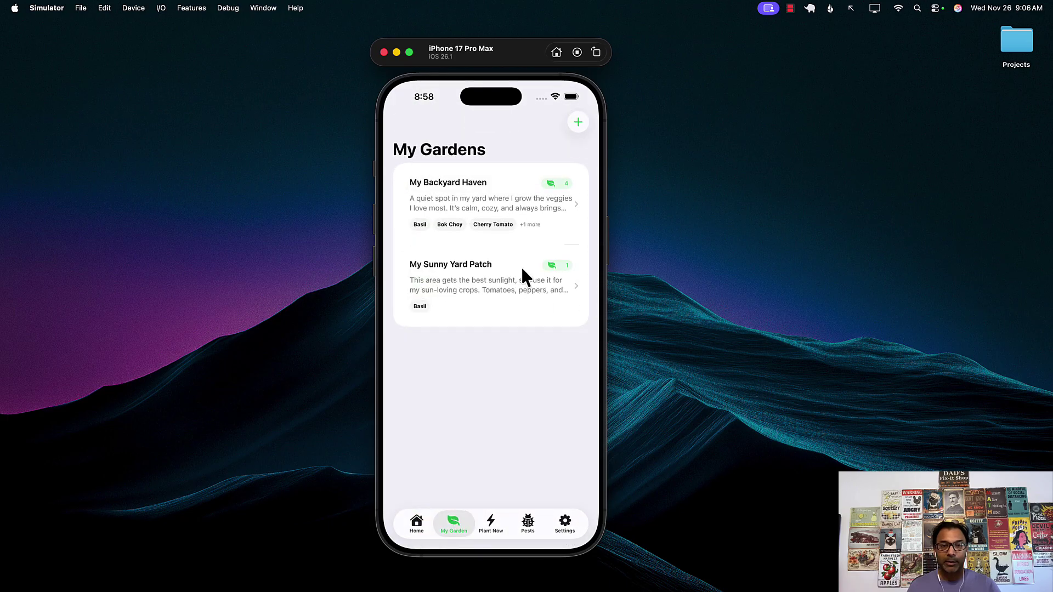
pyautogui.click(510, 270)
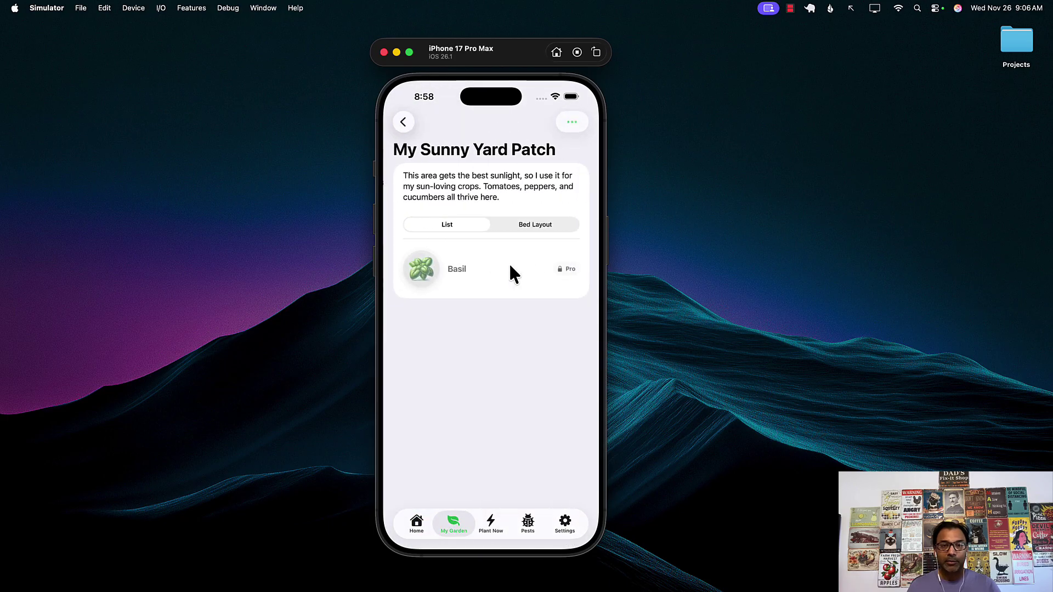
# Step: Add Artichoke to the garden, planted from Seeds with a 1 Week reminder
pyautogui.click(572, 120)
pyautogui.click(523, 125)
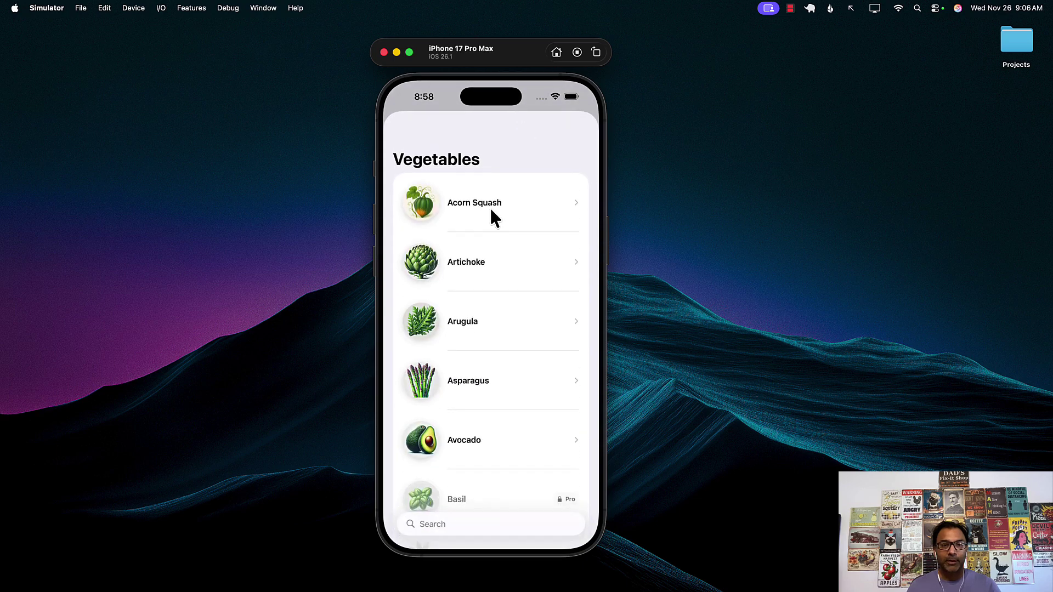
pyautogui.click(486, 261)
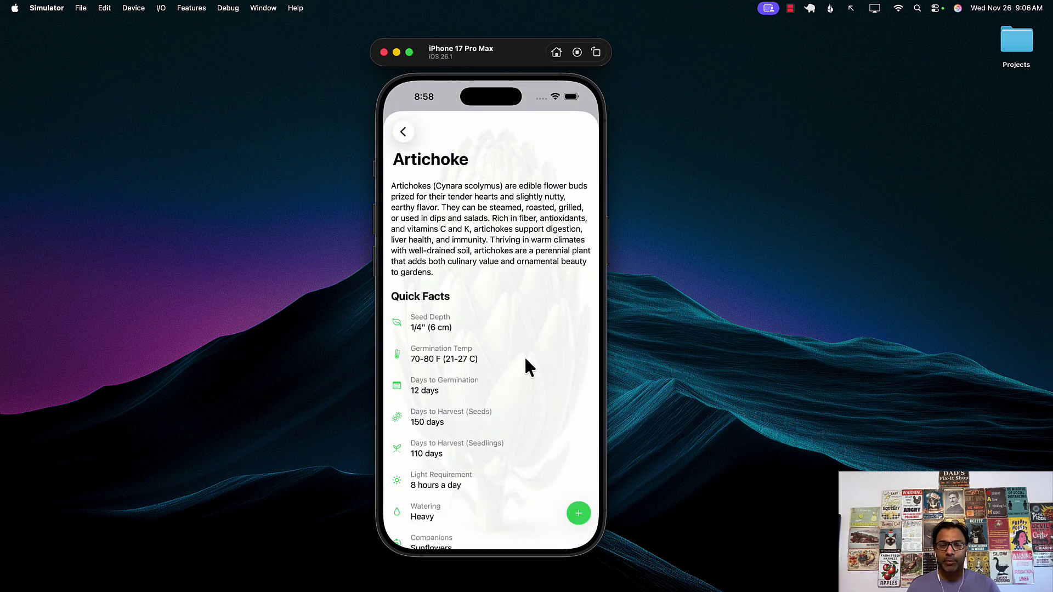
pyautogui.click(579, 511)
pyautogui.click(464, 375)
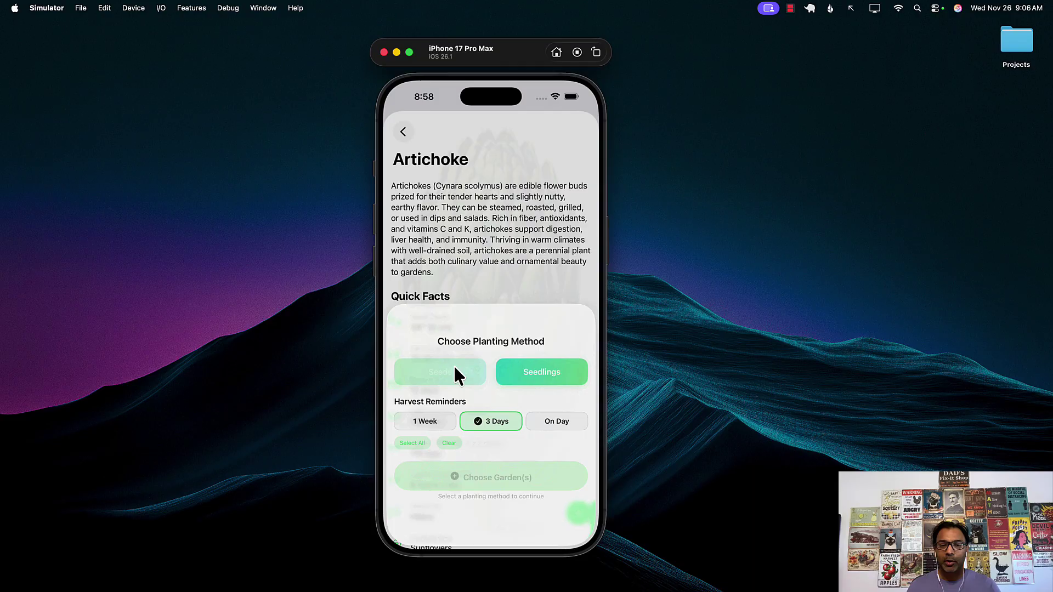
pyautogui.click(435, 423)
pyautogui.click(480, 485)
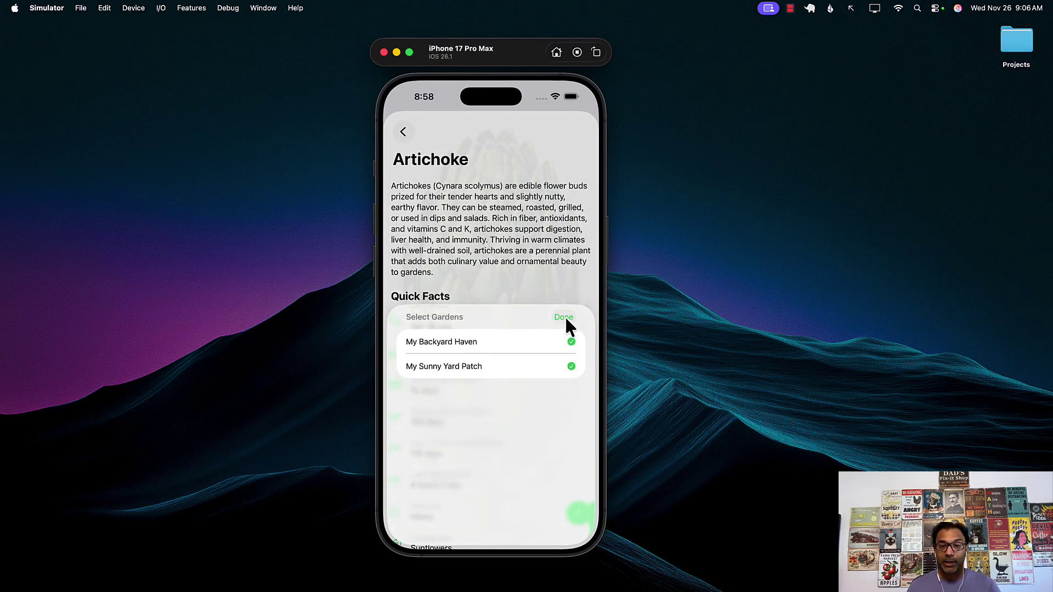
pyautogui.click(563, 313)
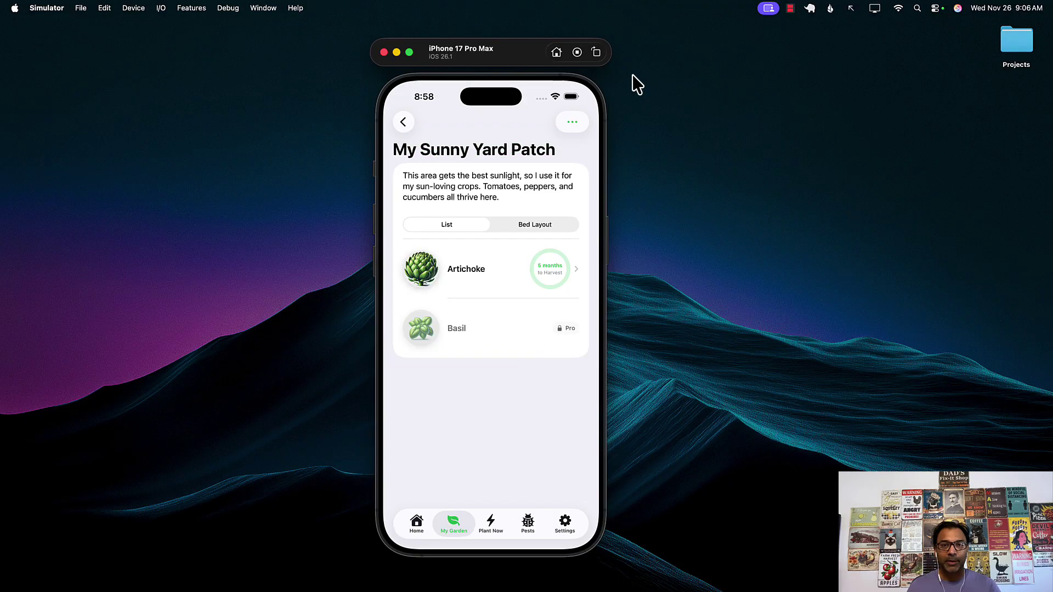
# Step: Stop the recording and save it to the Desktop as a .mov file
pyautogui.click(577, 52)
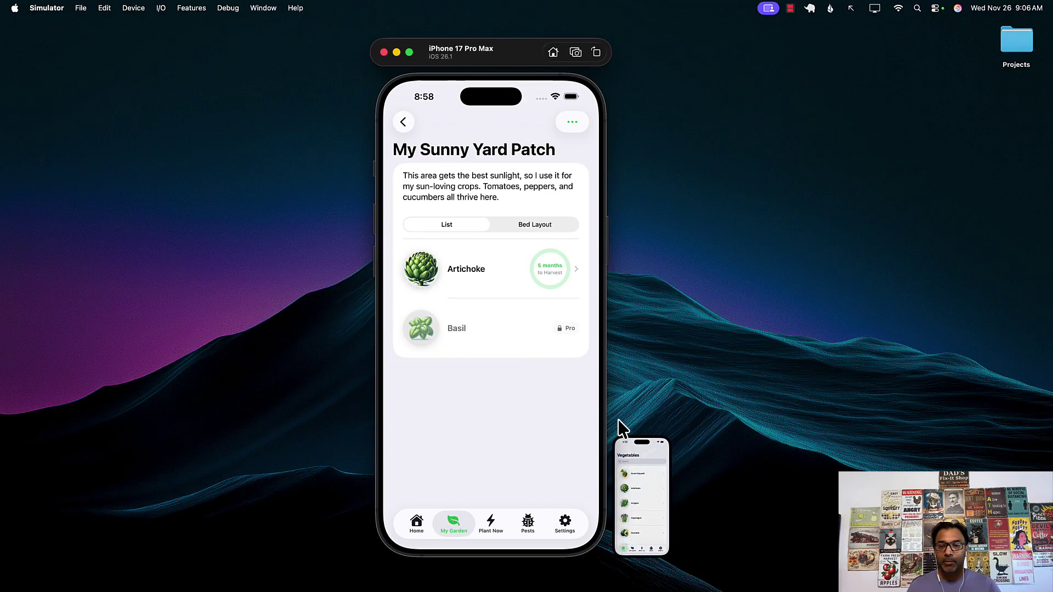
pyautogui.rightClick(638, 456)
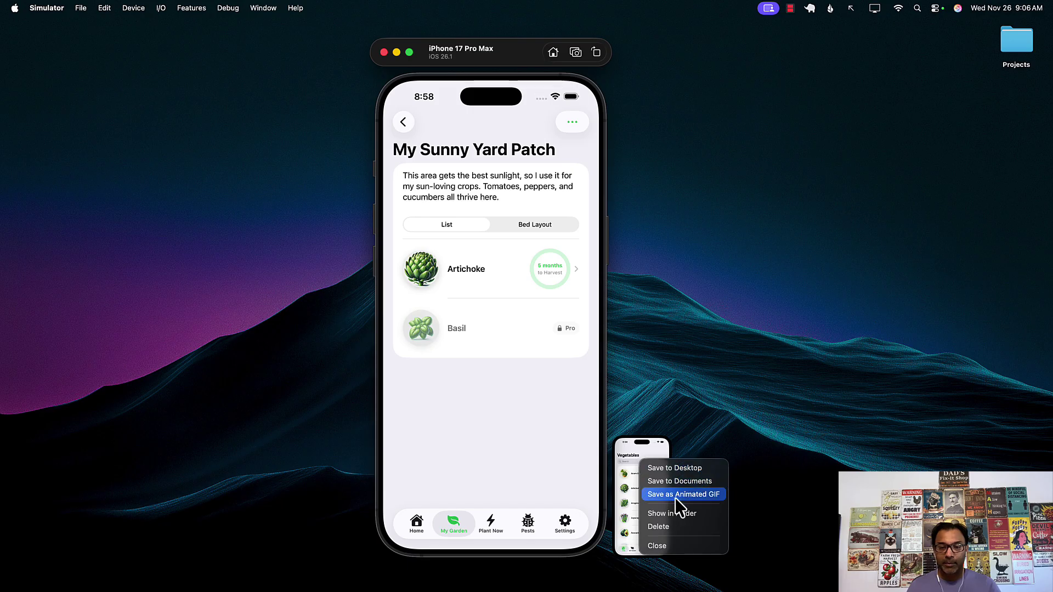
pyautogui.click(676, 467)
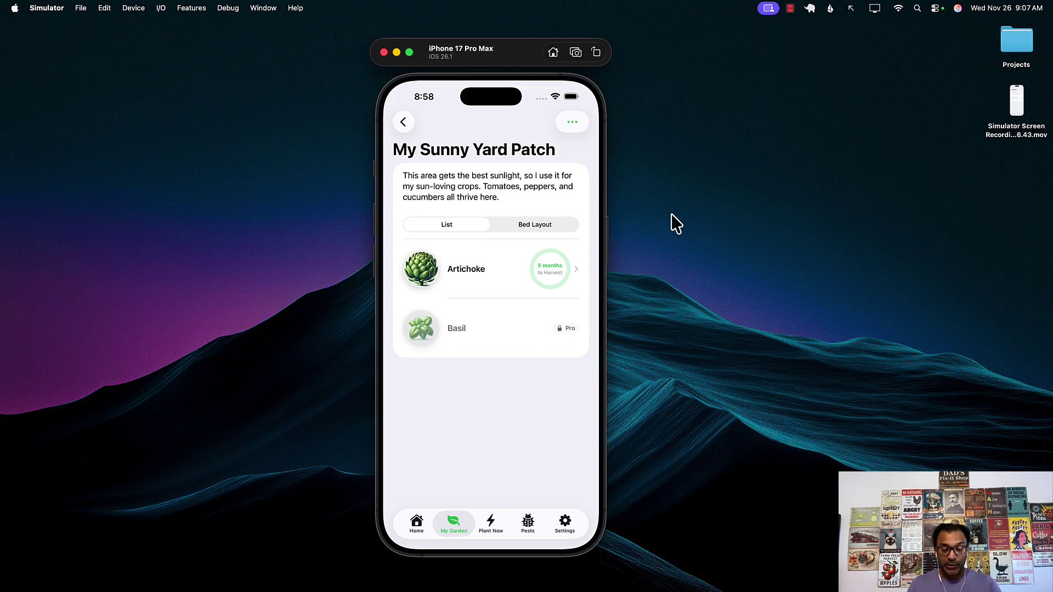
# Step: Launch iMovie through a Spotlight search for 'imovie', closing the Dictionary entry opened by mistake
pyautogui.press('super+space')
pyautogui.write('imovie')
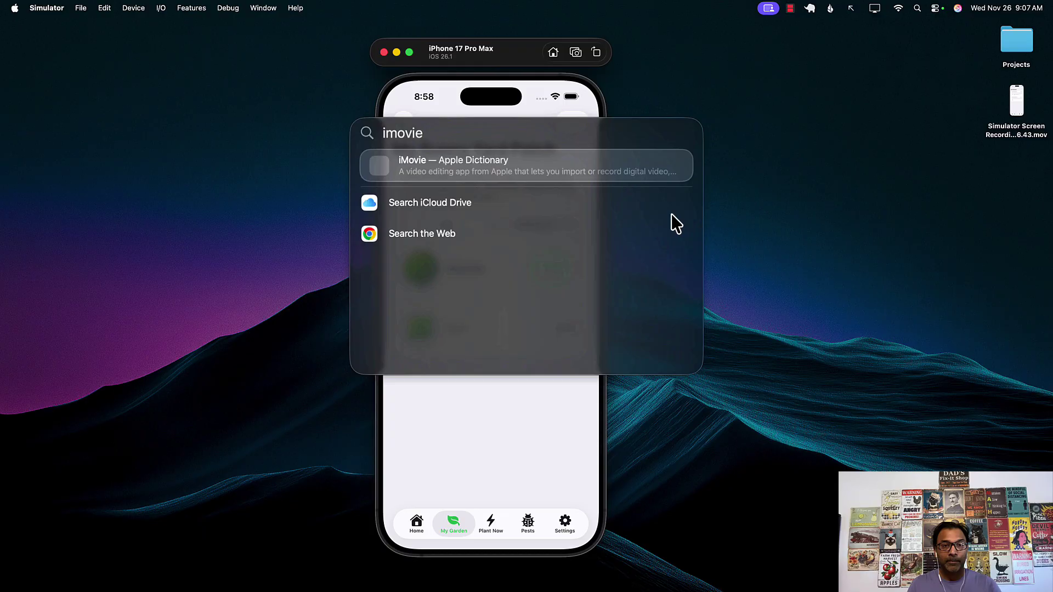
pyautogui.press('Return')
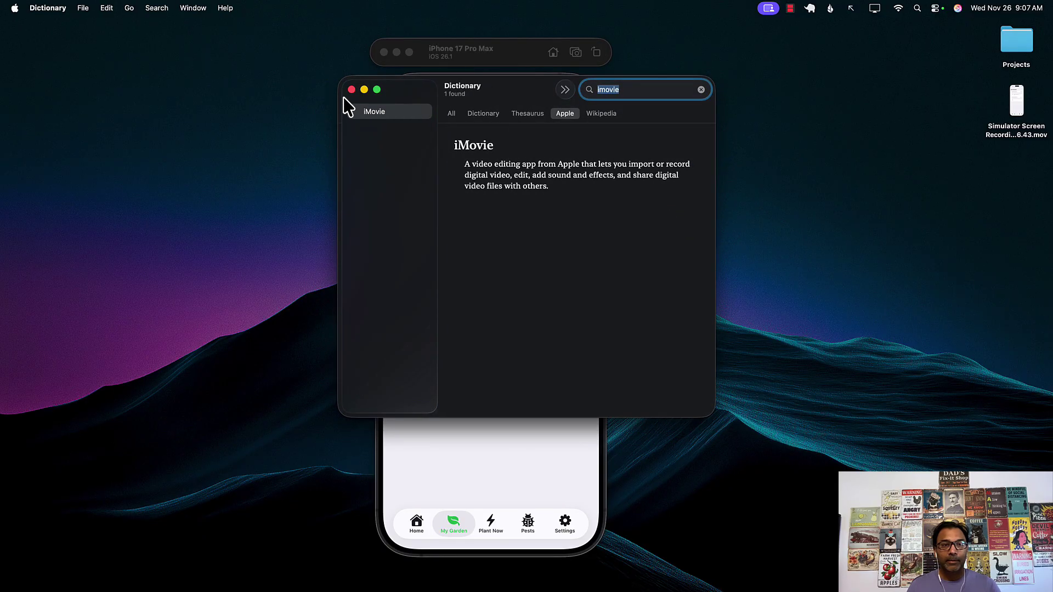
pyautogui.click(351, 90)
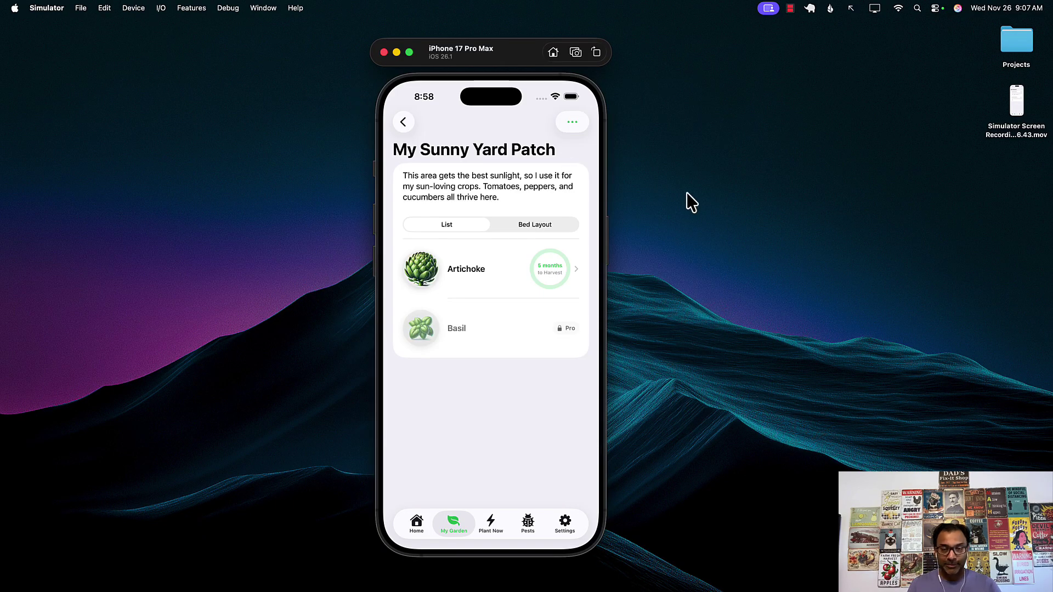
pyautogui.press('super+space')
pyautogui.write('imovie')
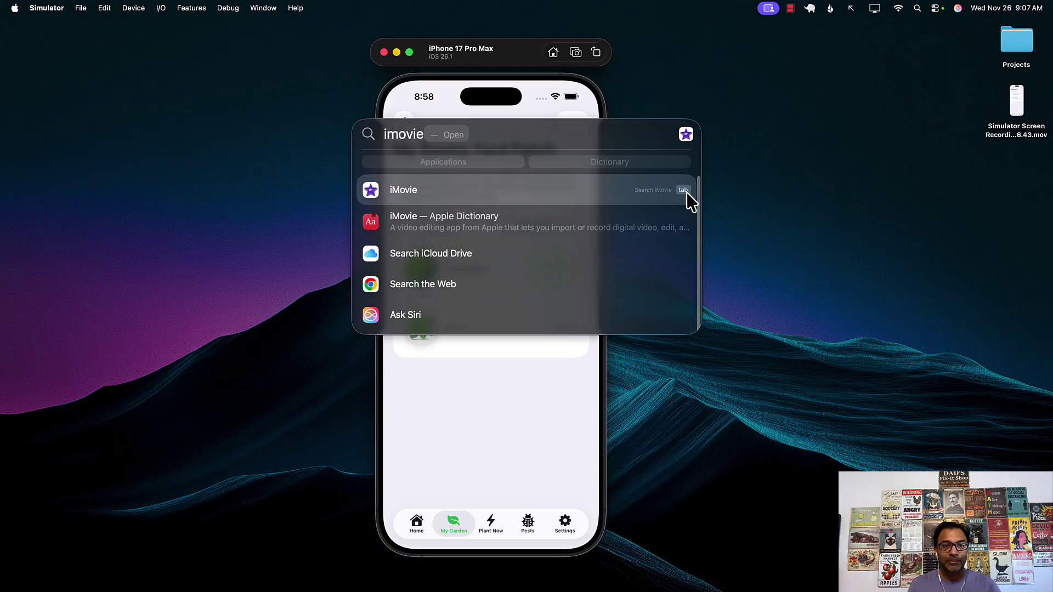
pyautogui.press('Down')
pyautogui.press('Up')
pyautogui.press('Return')
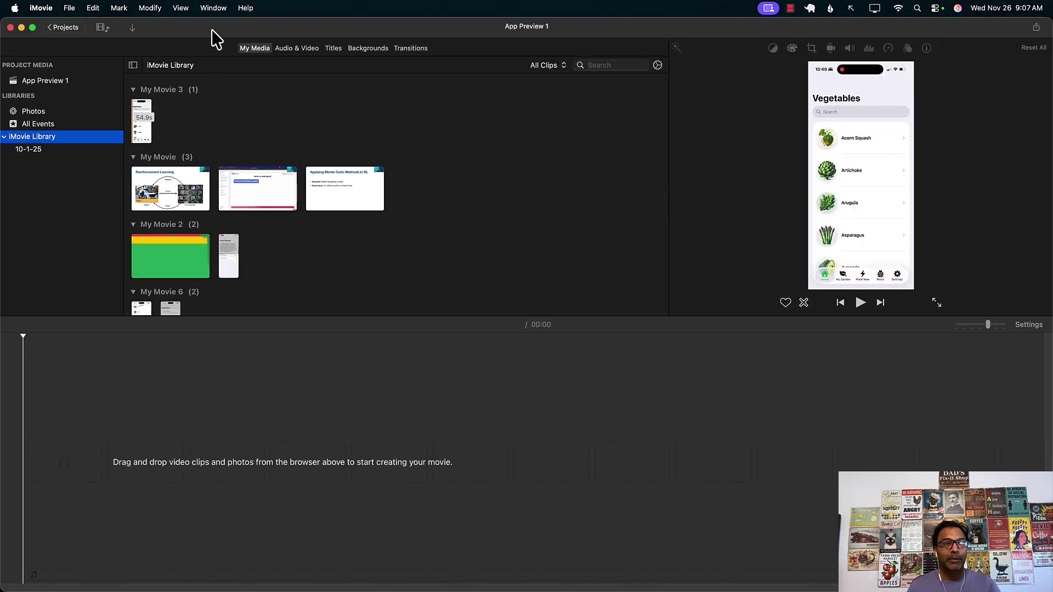
# Step: From the Projects list, create App Preview 2 with New App Preview and dismiss the info dialog
pyautogui.click(64, 28)
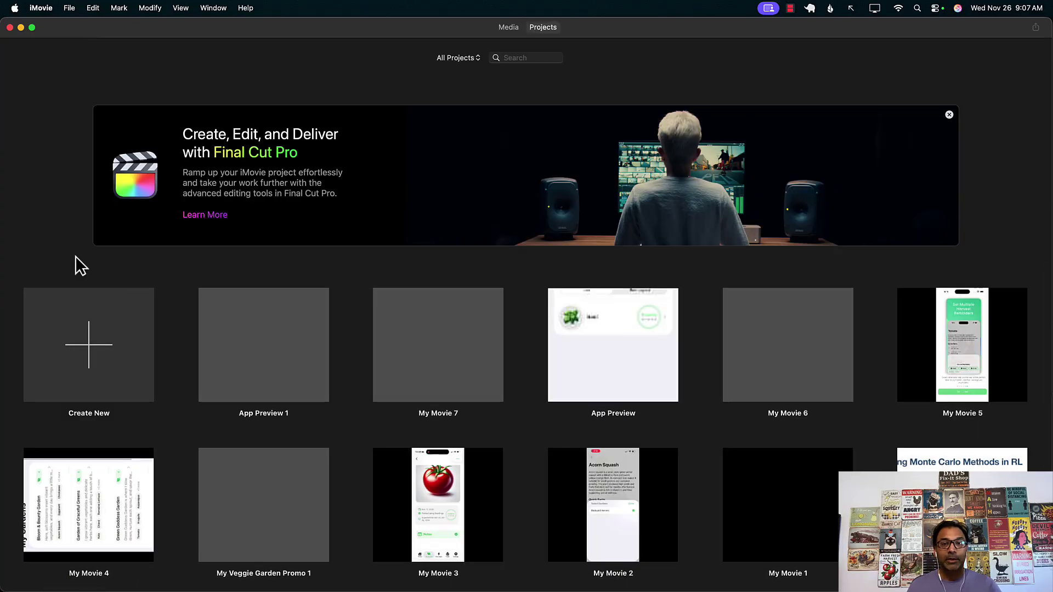
pyautogui.click(70, 8)
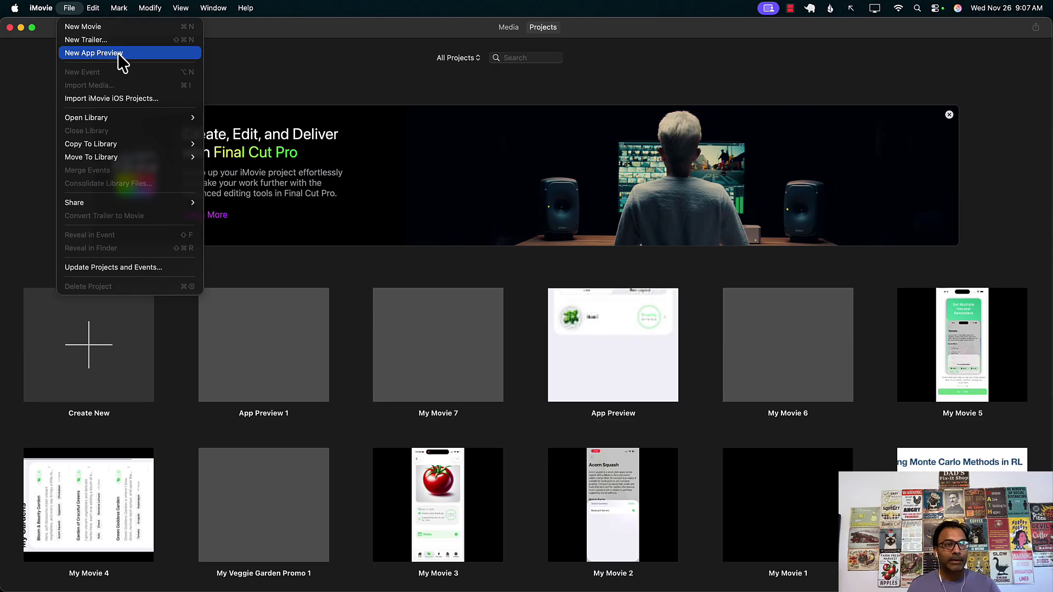
pyautogui.click(135, 54)
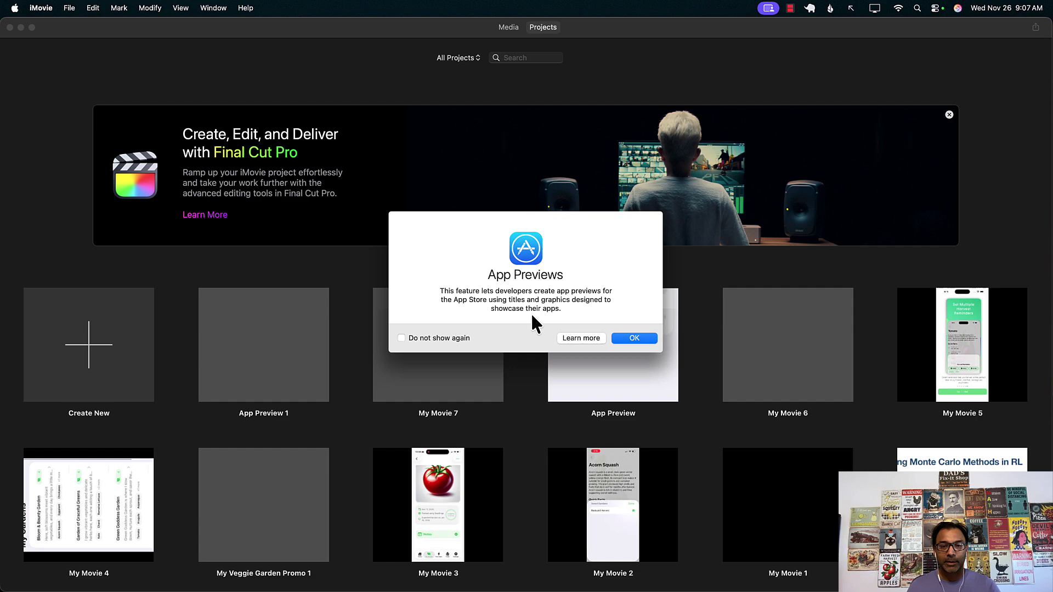
pyautogui.click(633, 338)
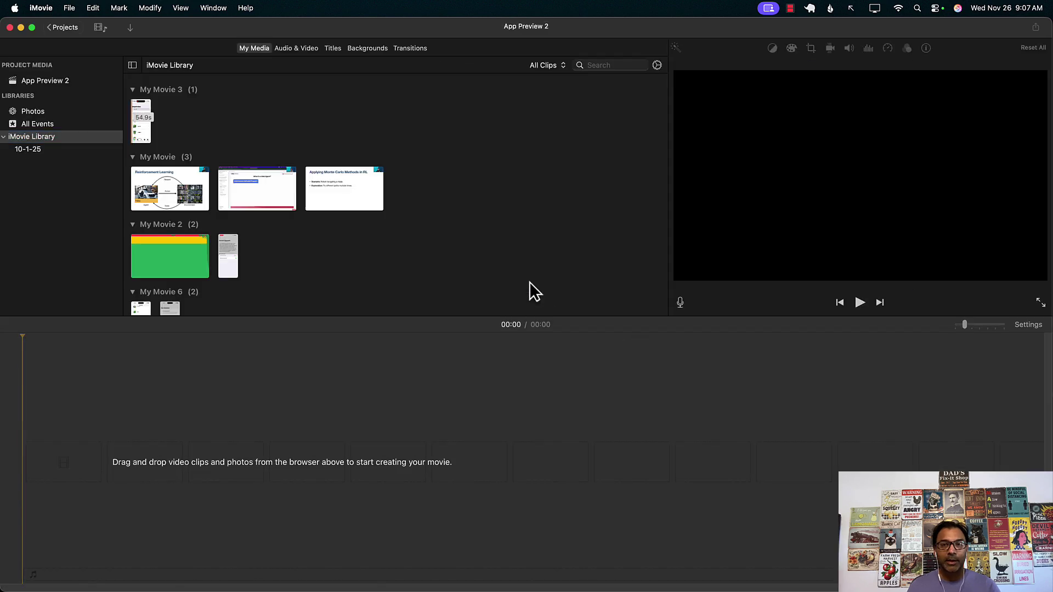
# Step: Drag the Simulator Screen Recording .mov from the desktop into the empty App Preview 2 timeline
pyautogui.moveTo(1050, 19); pyautogui.dragTo(954, 14)
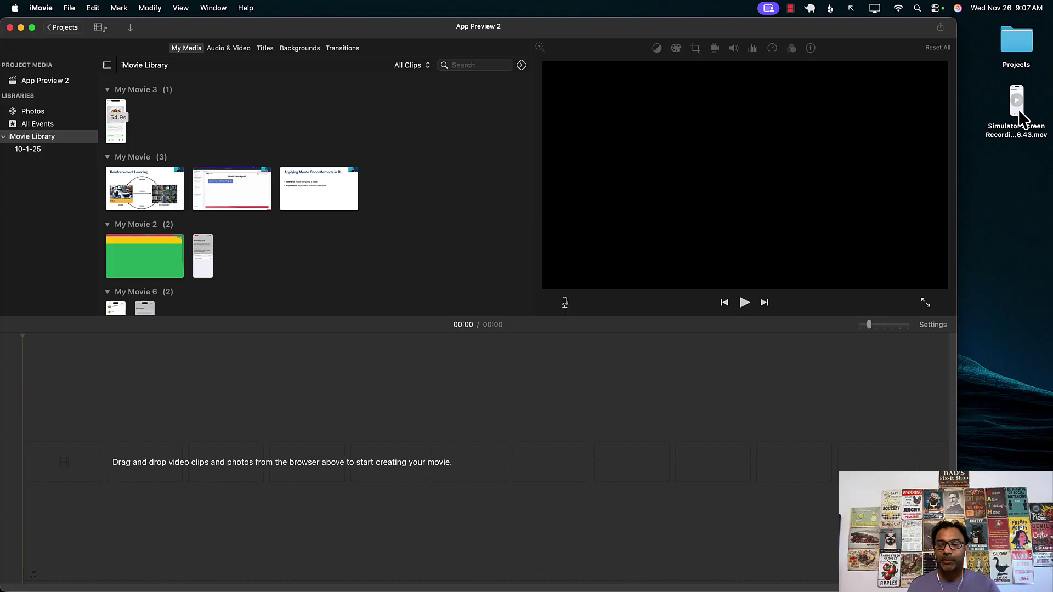
pyautogui.click(1014, 118)
pyautogui.moveTo(1014, 118); pyautogui.dragTo(318, 472)
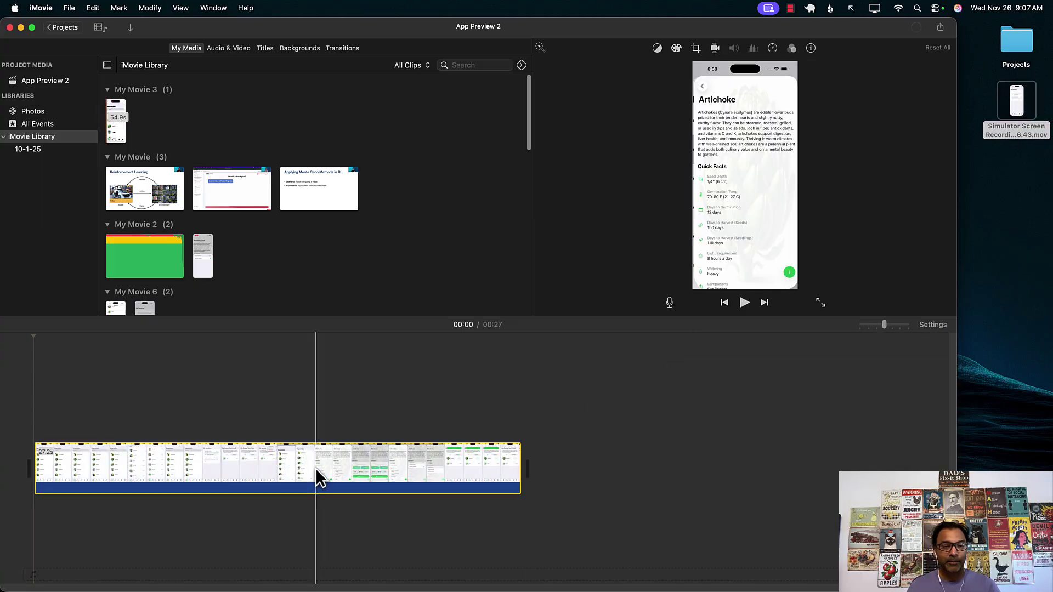
pyautogui.moveTo(552, 25); pyautogui.dragTo(609, 27)
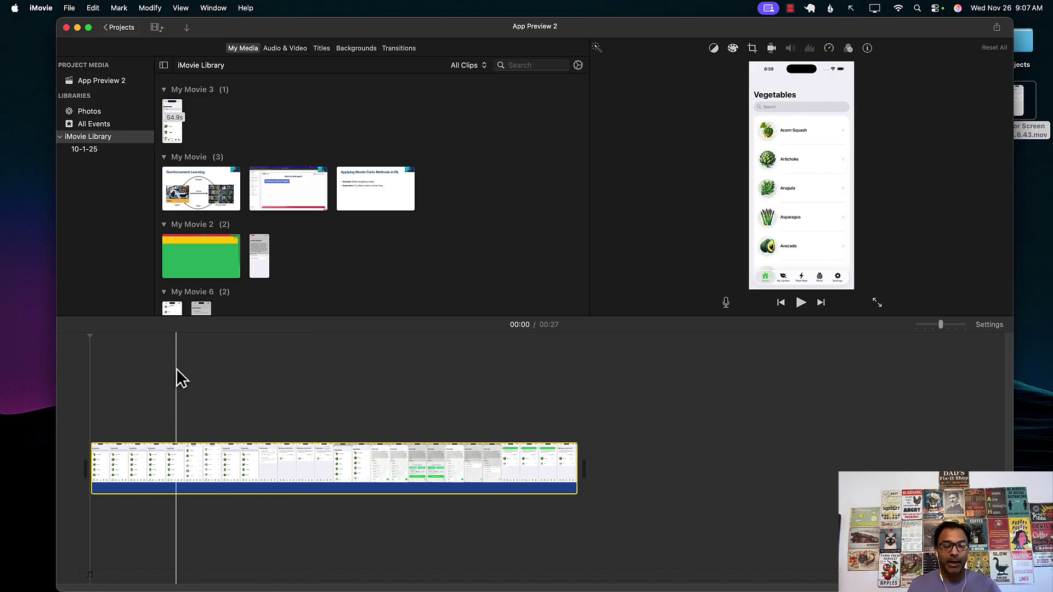
pyautogui.moveTo(617, 29); pyautogui.dragTo(615, 31)
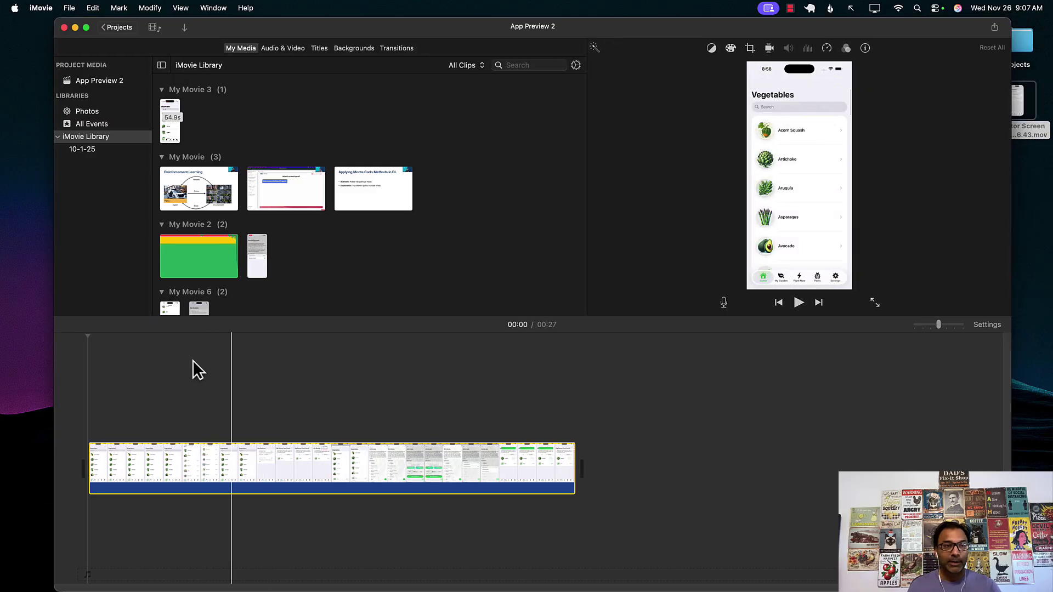
# Step: Share App Preview 2 as an 886 x 1920 App Preview, saved to the Desktop
pyautogui.click(69, 9)
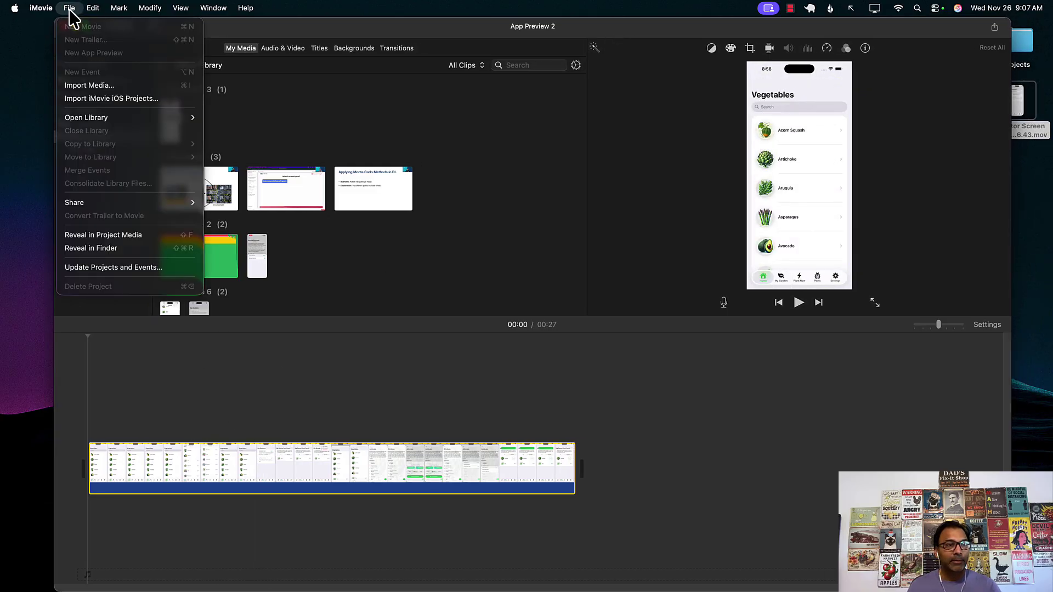
pyautogui.moveTo(91, 205)
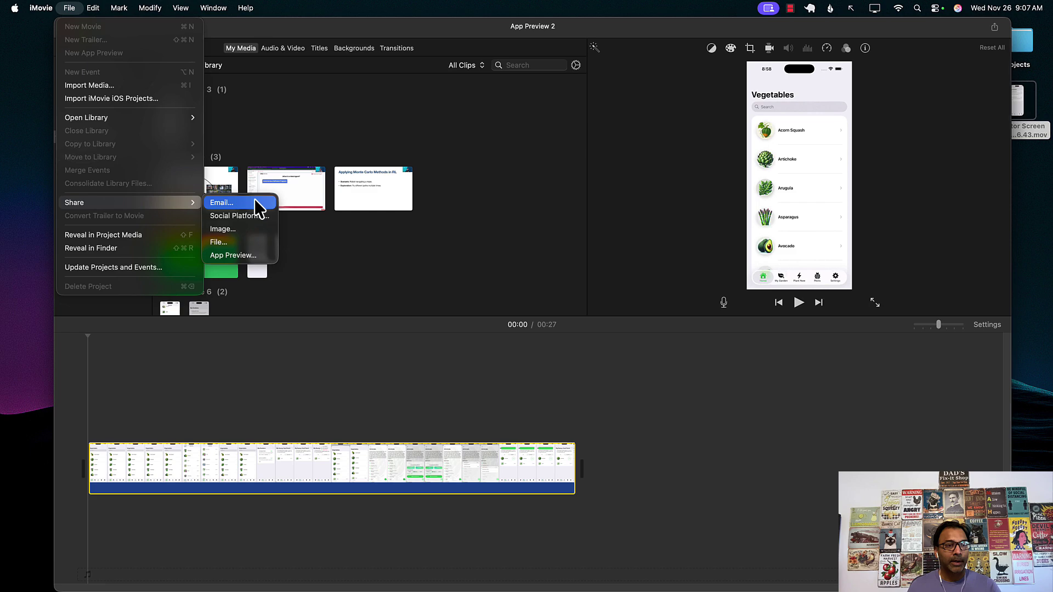
pyautogui.click(240, 255)
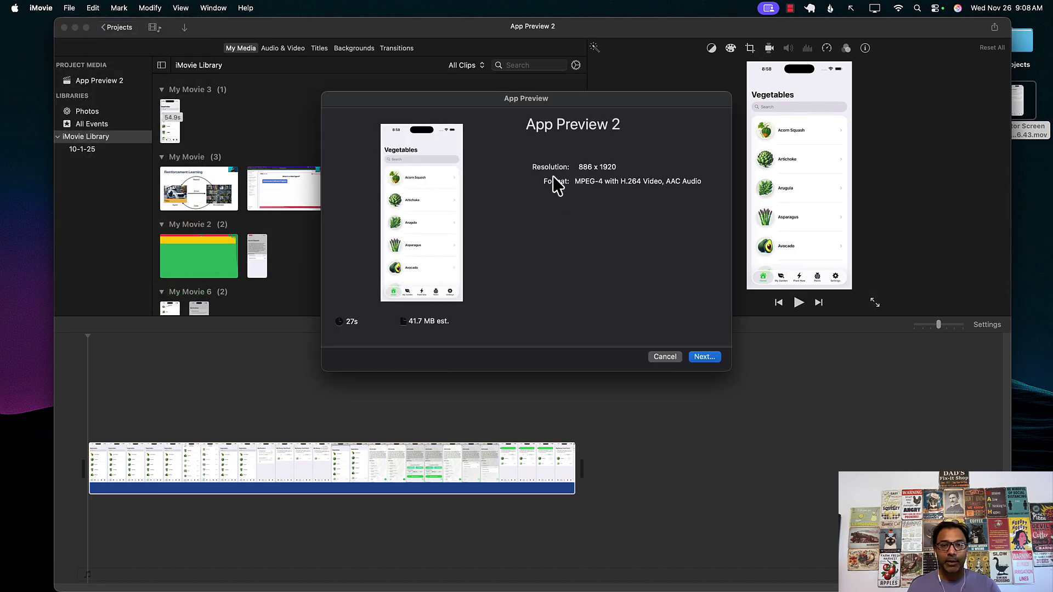
pyautogui.moveTo(514, 182); pyautogui.dragTo(643, 150)
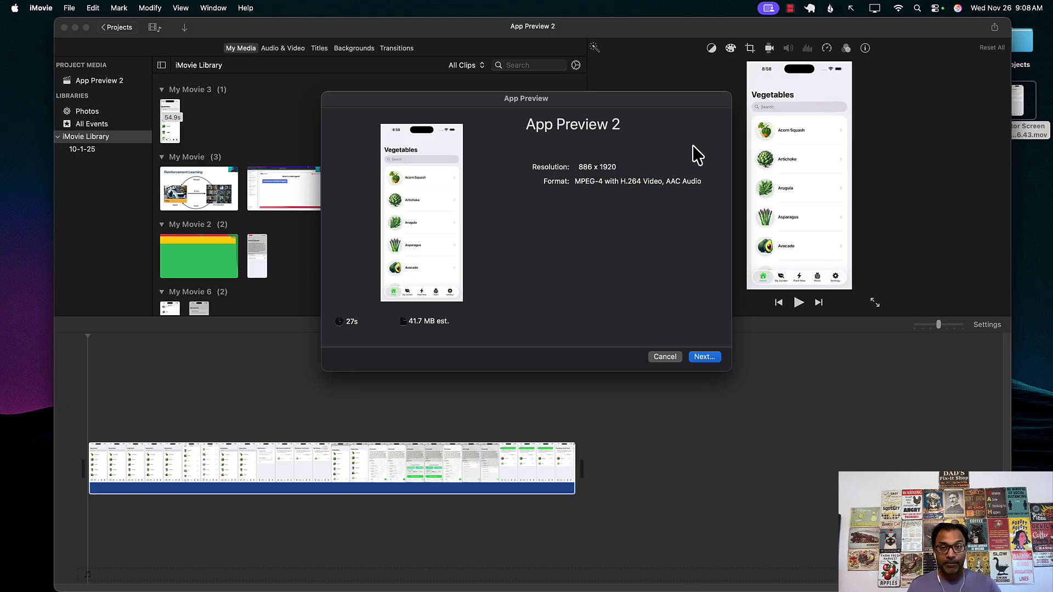
pyautogui.click(709, 357)
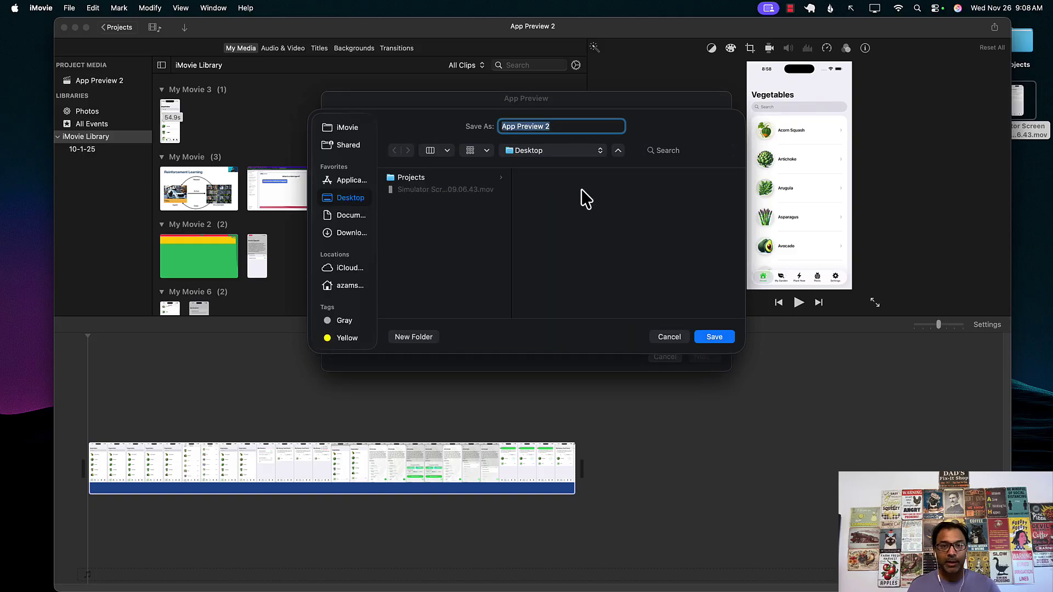
pyautogui.click(716, 337)
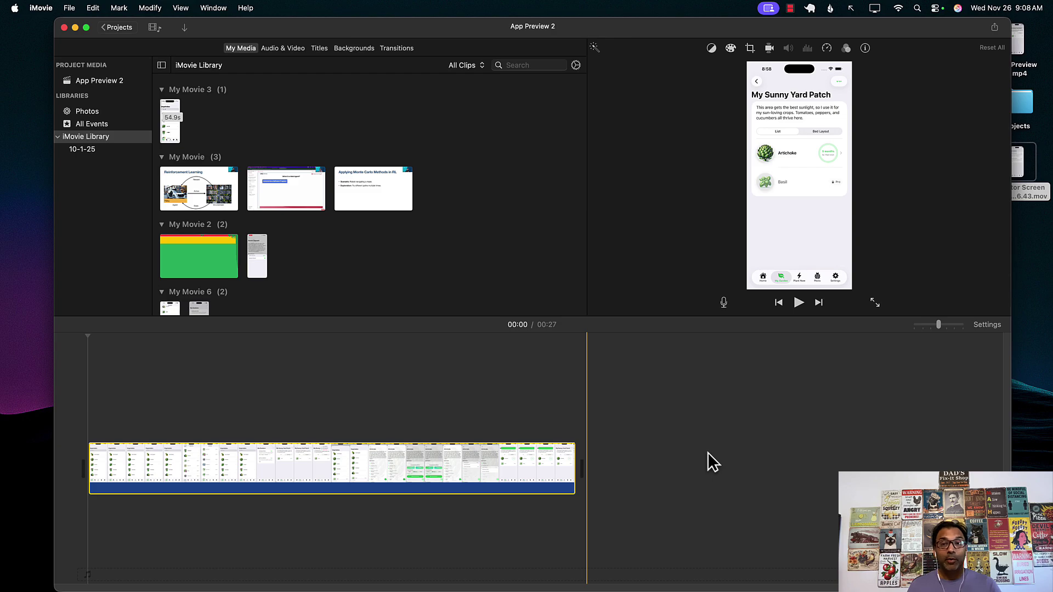
# Step: Return to the My Veggie Garden App Store page and scroll to its ratings and screenshots
pyautogui.hotkey('ctrl', 'Right')
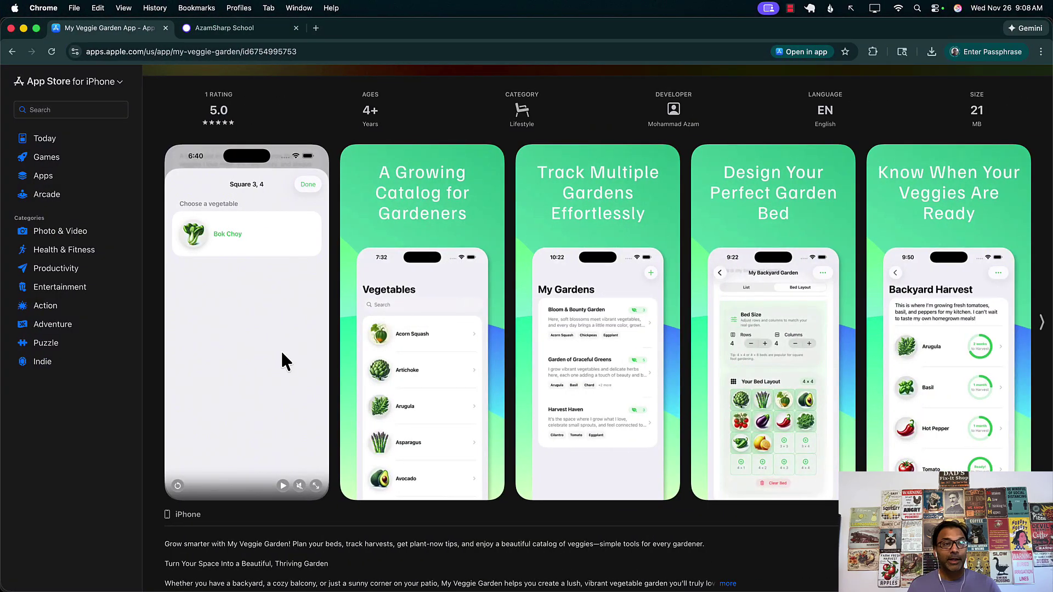
pyautogui.scroll(5, 281, 350)
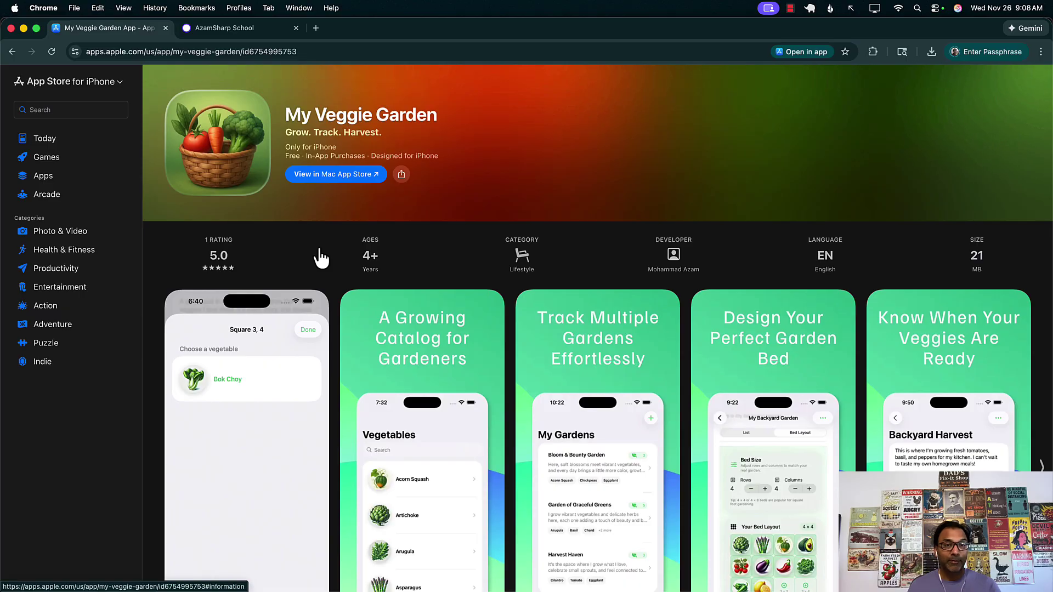
pyautogui.scroll(-3, 321, 257)
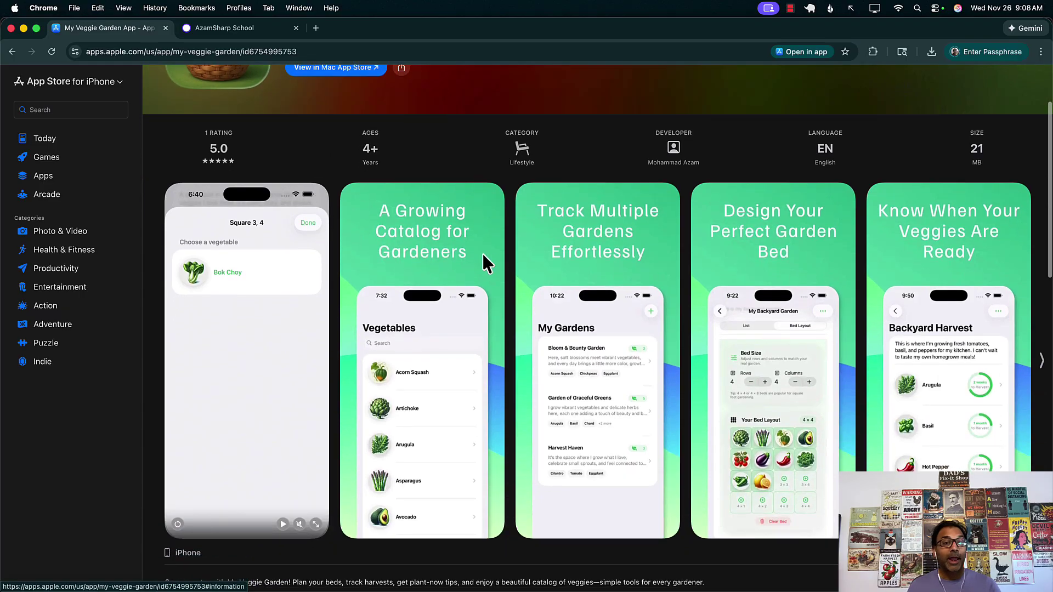